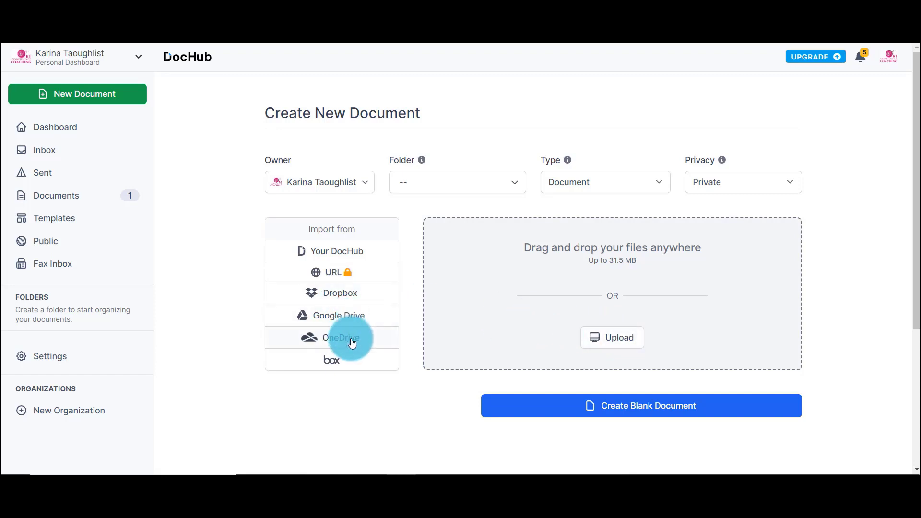
# - Import the Coaching Agreement Template from Google Drive by searching 'coaching' in the picker
pyautogui.click(336, 319)
pyautogui.click(308, 156)
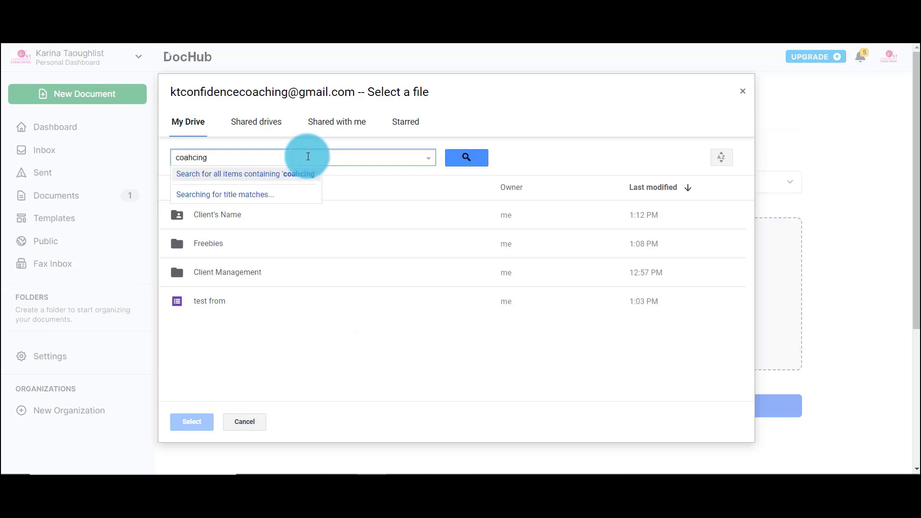
pyautogui.write('coaching')
pyautogui.click(267, 187)
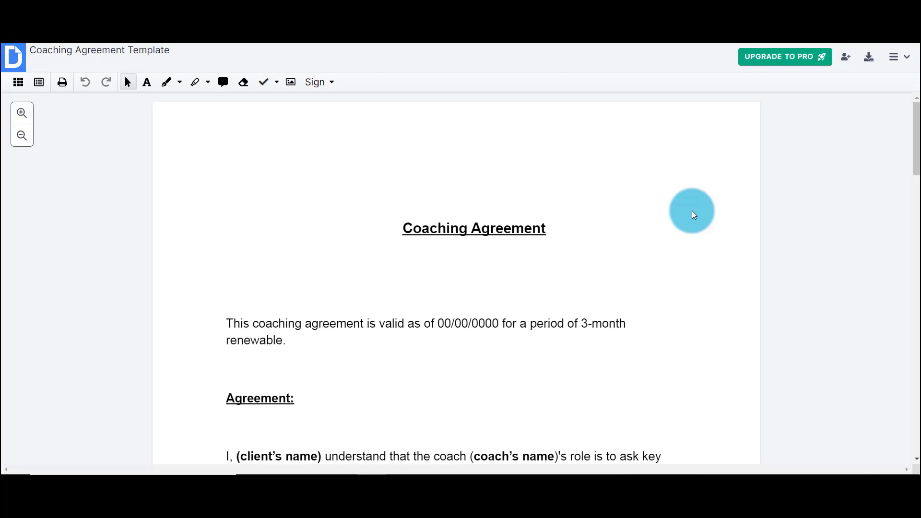
# - Scroll the agreement down to the Signatures section with the coach and client signature lines
pyautogui.scroll(-5, 692, 213)
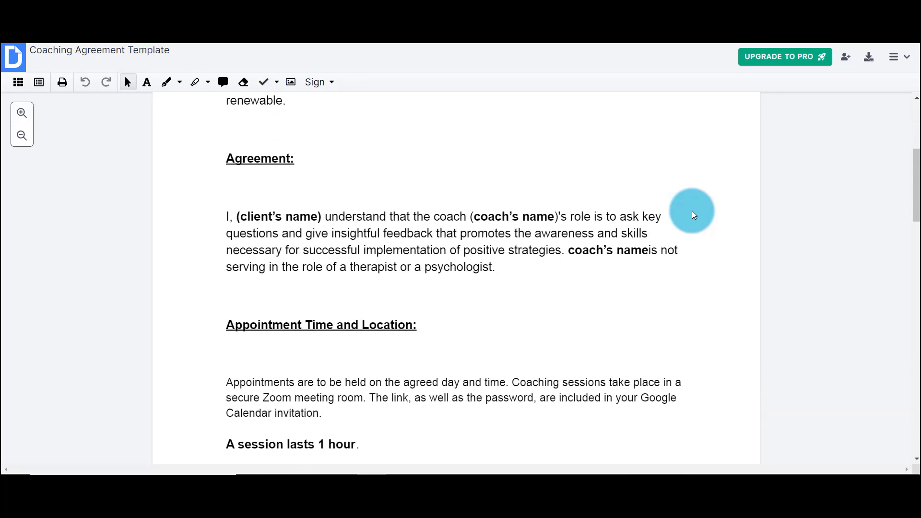
pyautogui.scroll(-5, 692, 214)
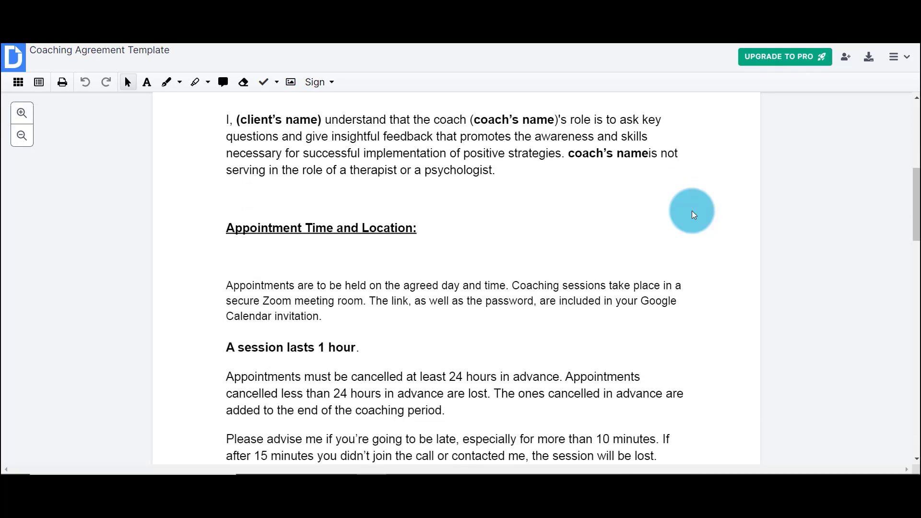
pyautogui.scroll(-3, 693, 214)
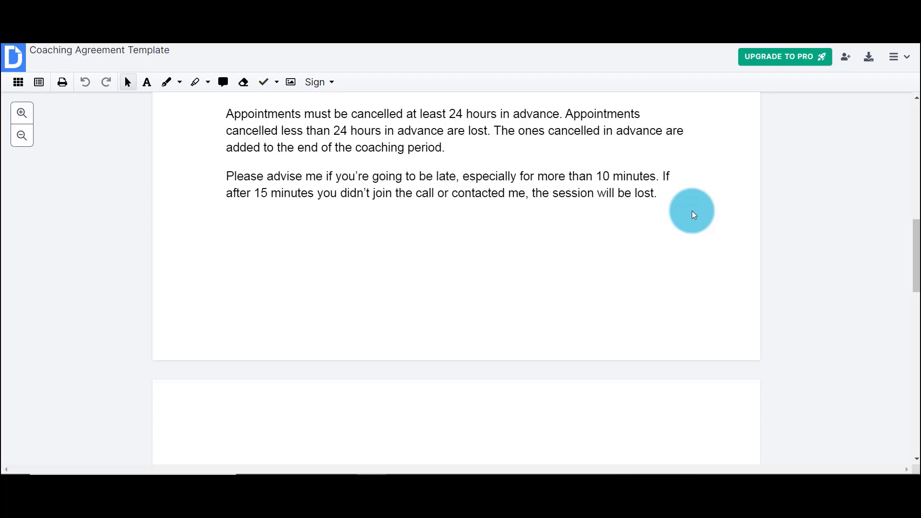
pyautogui.scroll(-8, 694, 214)
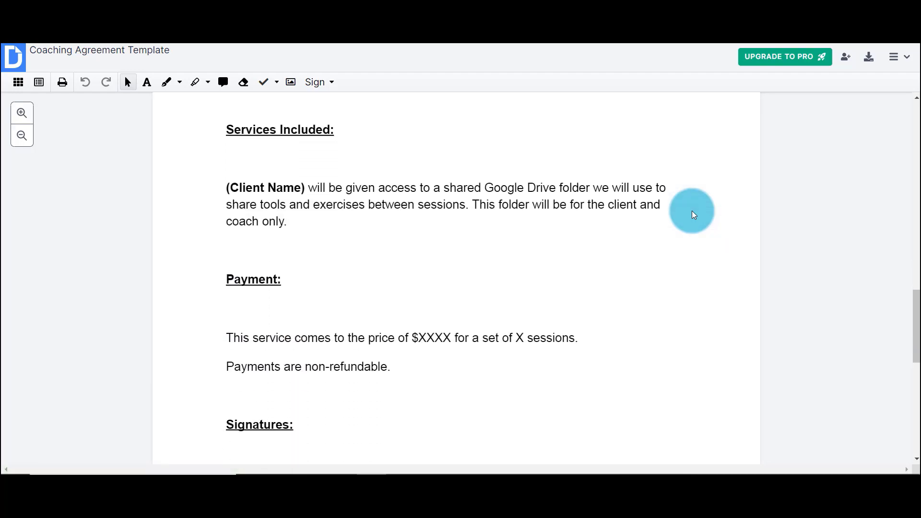
pyautogui.scroll(-5, 693, 214)
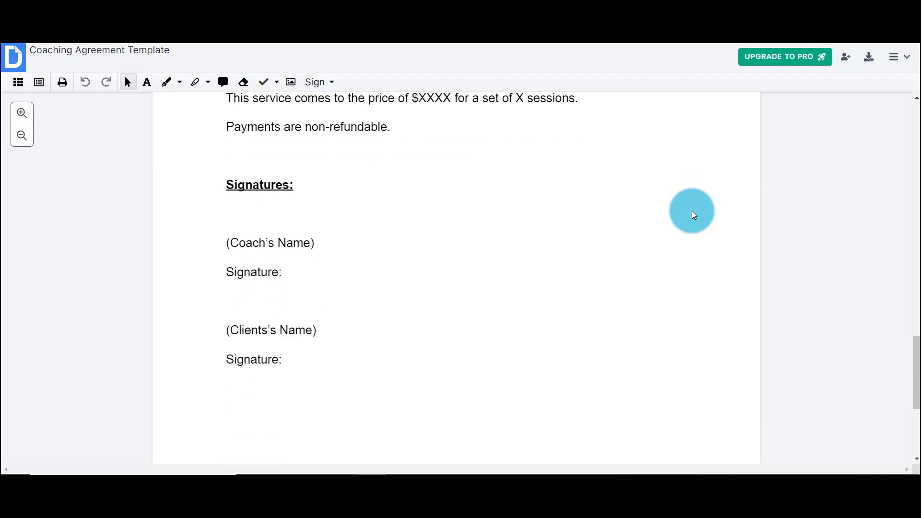
pyautogui.scroll(-1, 694, 215)
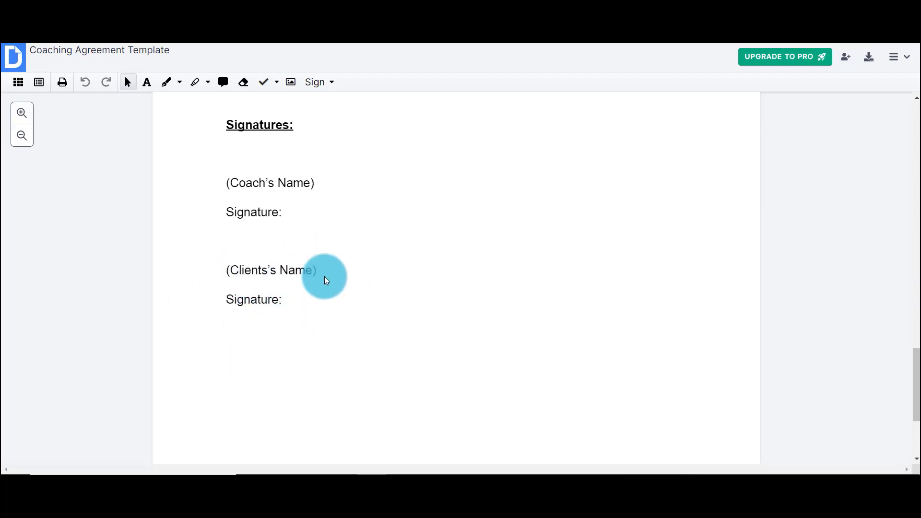
# - Create a typed signature in the flowing script style and save it as the default
pyautogui.click(333, 86)
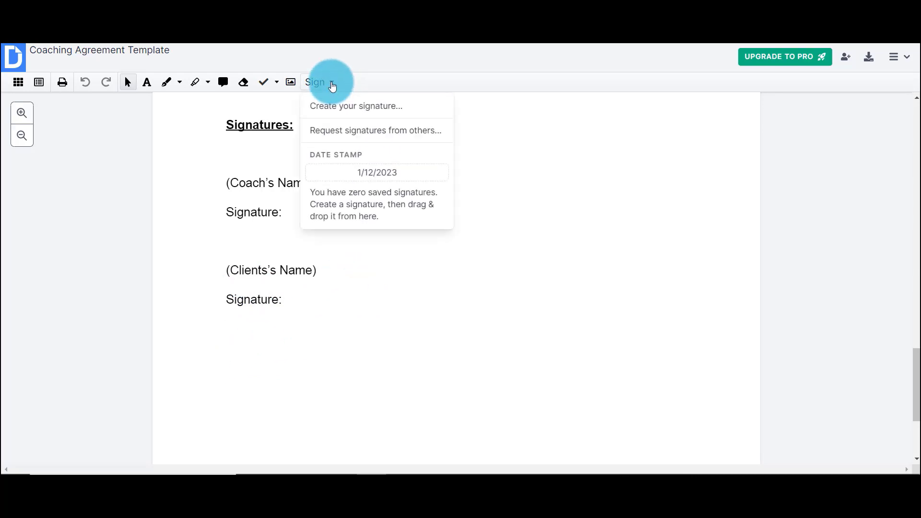
pyautogui.click(343, 111)
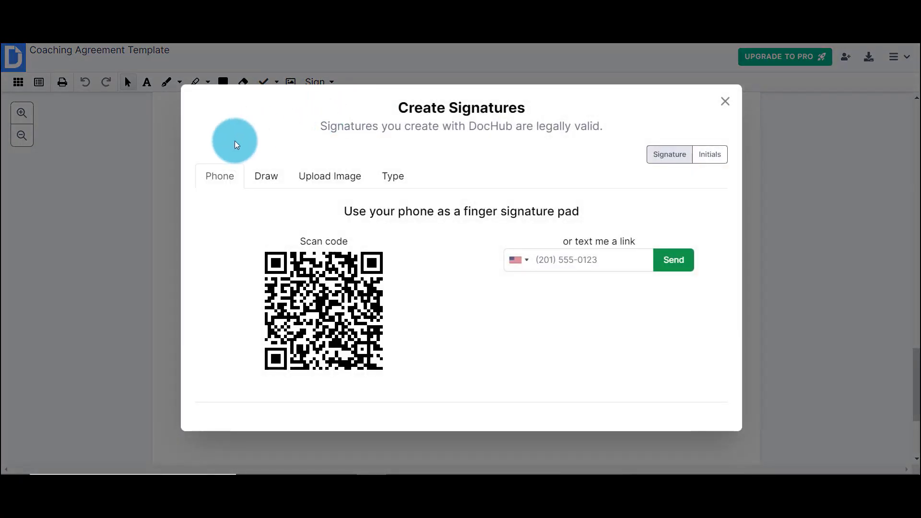
pyautogui.click(274, 192)
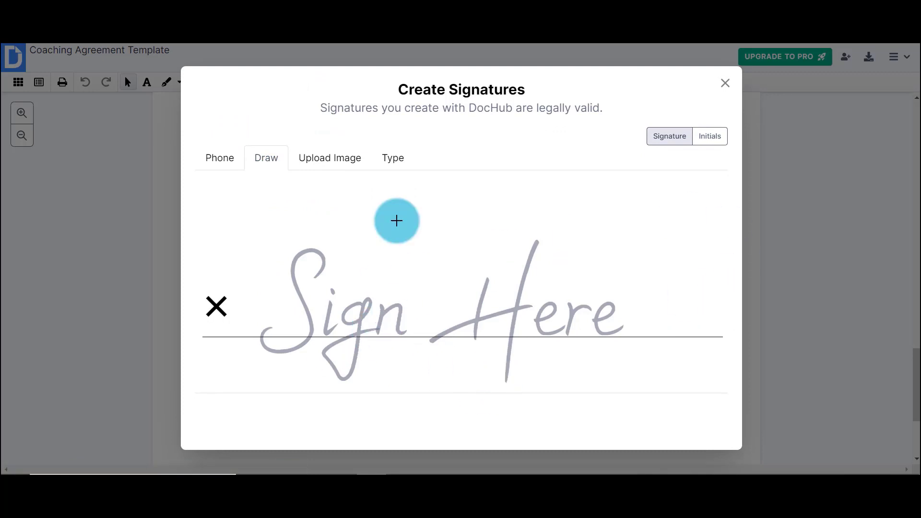
pyautogui.click(398, 162)
pyautogui.click(538, 189)
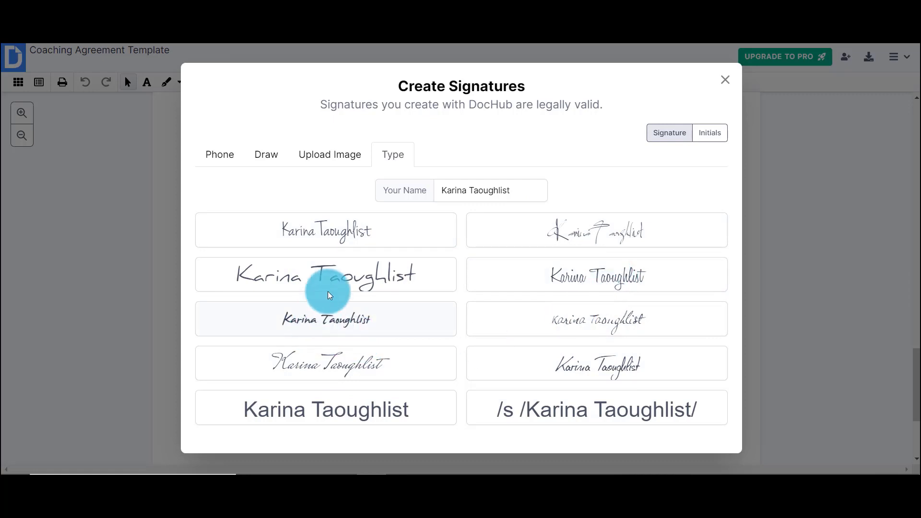
pyautogui.click(336, 368)
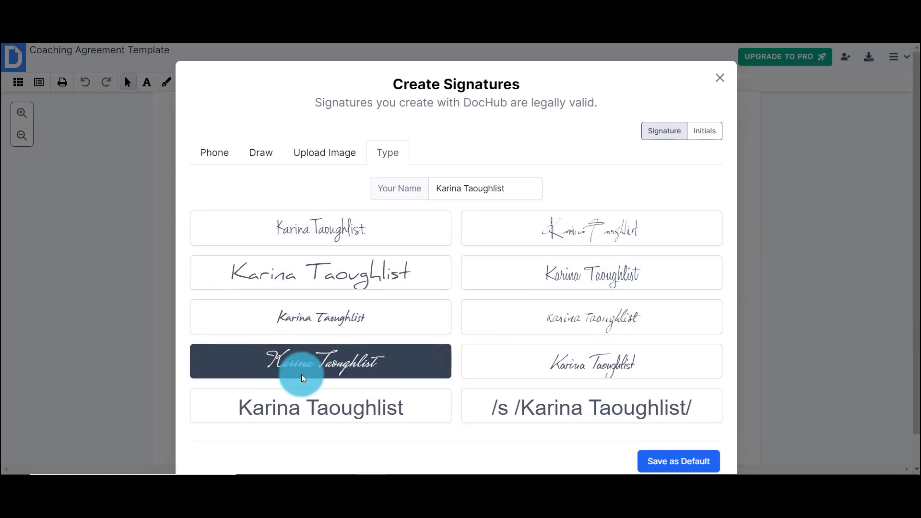
pyautogui.click(688, 461)
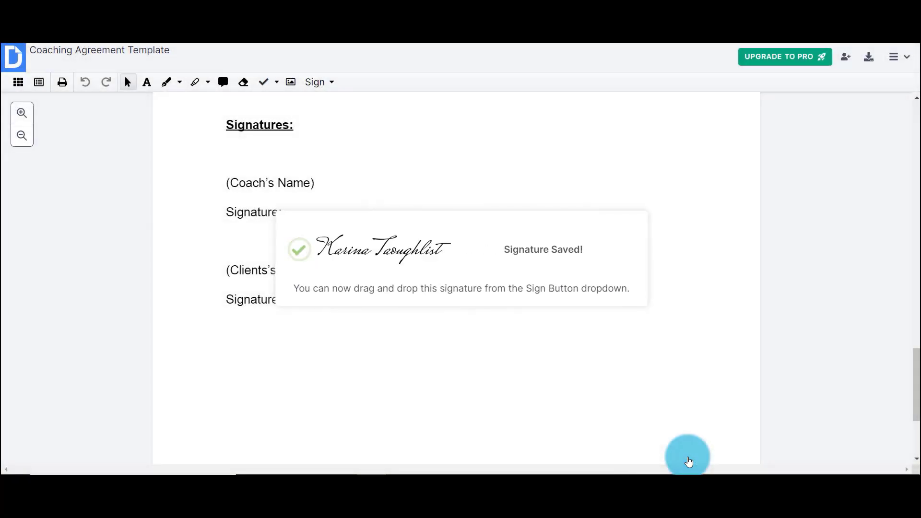
# - Place and enlarge the saved signature on the coach's Signature line, then open Manage Fields
pyautogui.click(330, 82)
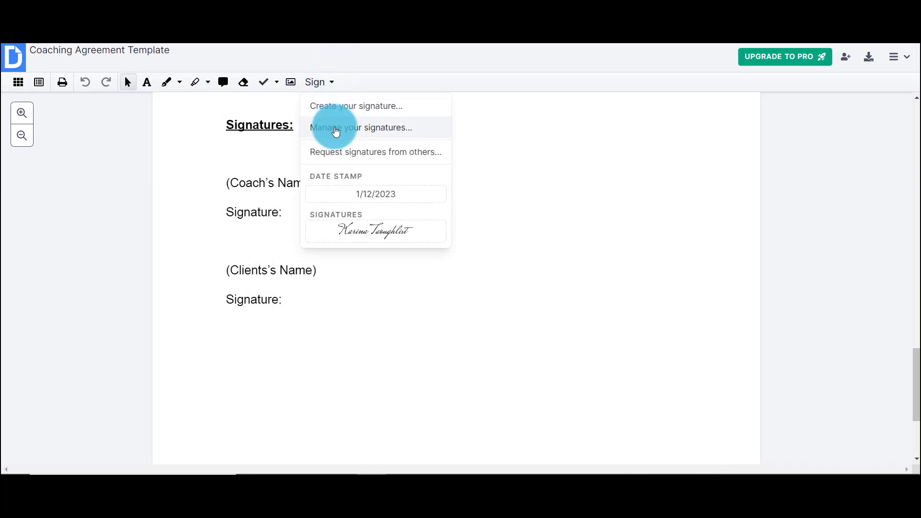
pyautogui.click(360, 230)
pyautogui.click(291, 227)
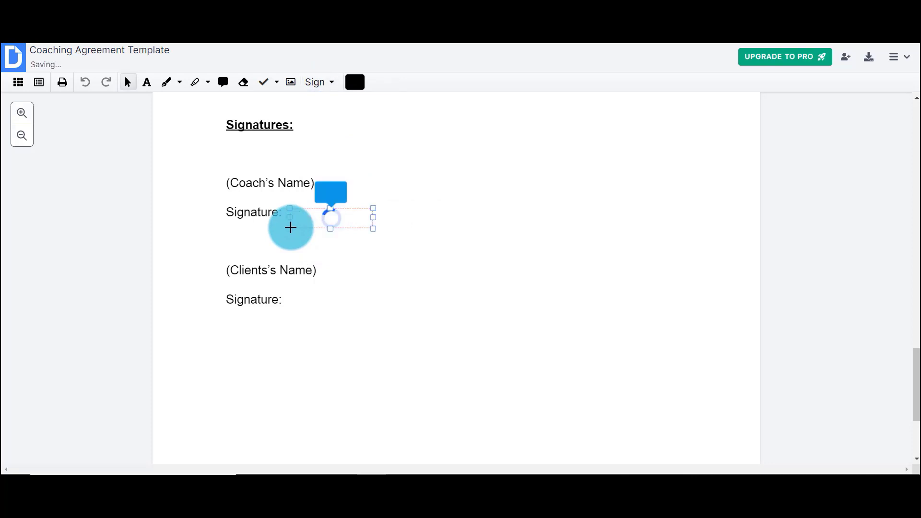
pyautogui.moveTo(373, 228)
pyautogui.mouseDown()
pyautogui.moveTo(465, 284)
pyautogui.moveTo(380, 253)
pyautogui.moveTo(432, 278)
pyautogui.mouseUp()
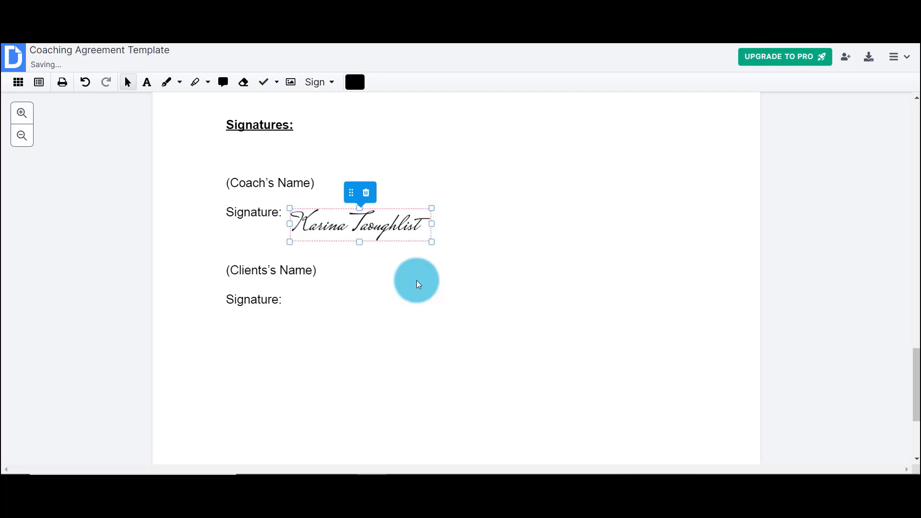
pyautogui.click(334, 331)
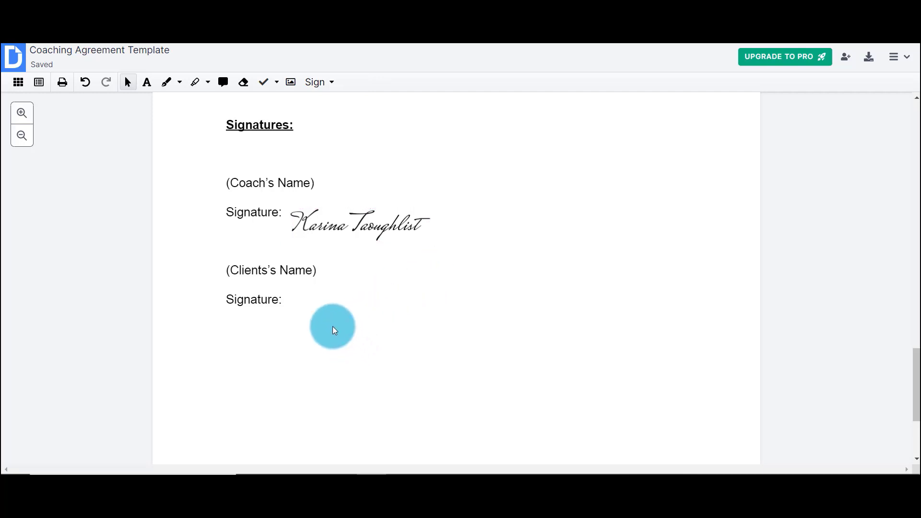
pyautogui.click(38, 84)
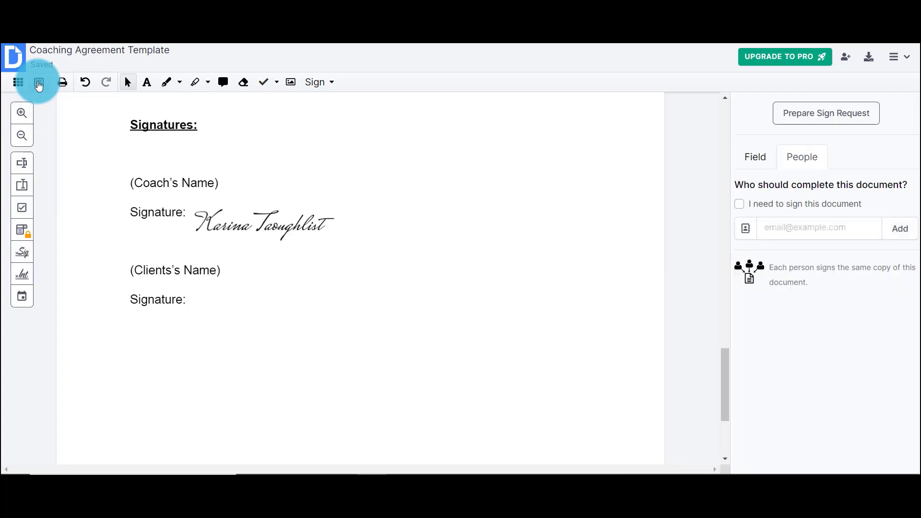
# - Add a signature field beside the client's Signature line
pyautogui.click(24, 252)
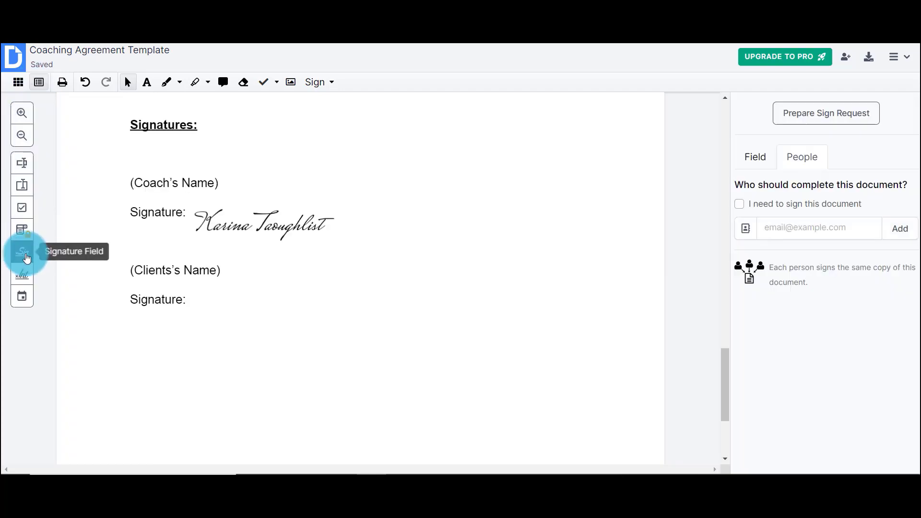
pyautogui.click(27, 258)
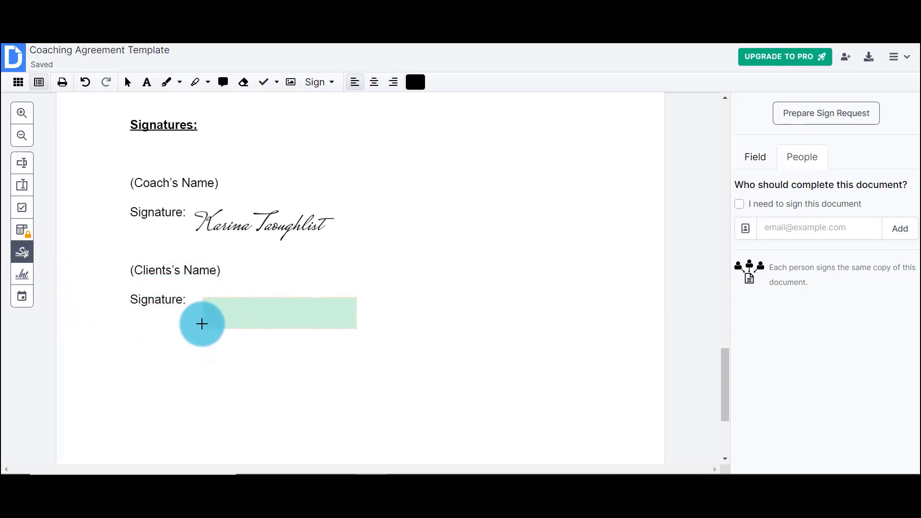
pyautogui.click(197, 324)
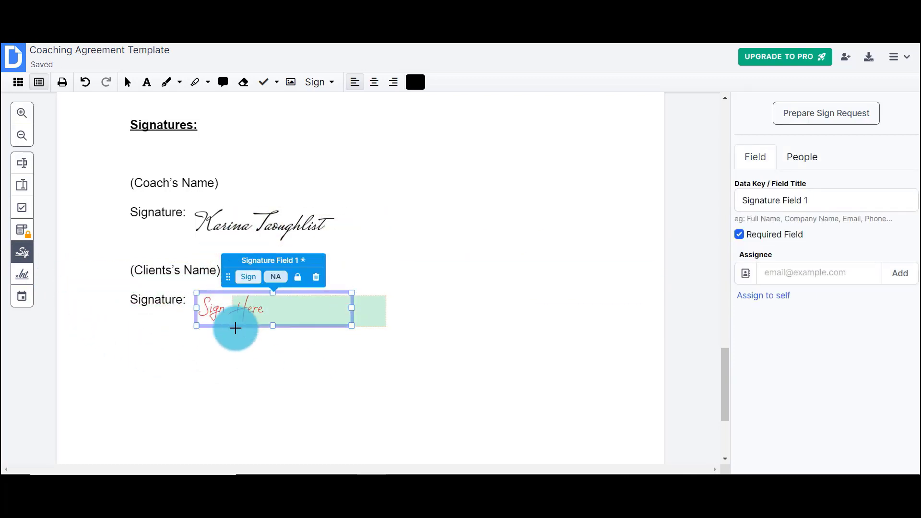
pyautogui.click(277, 275)
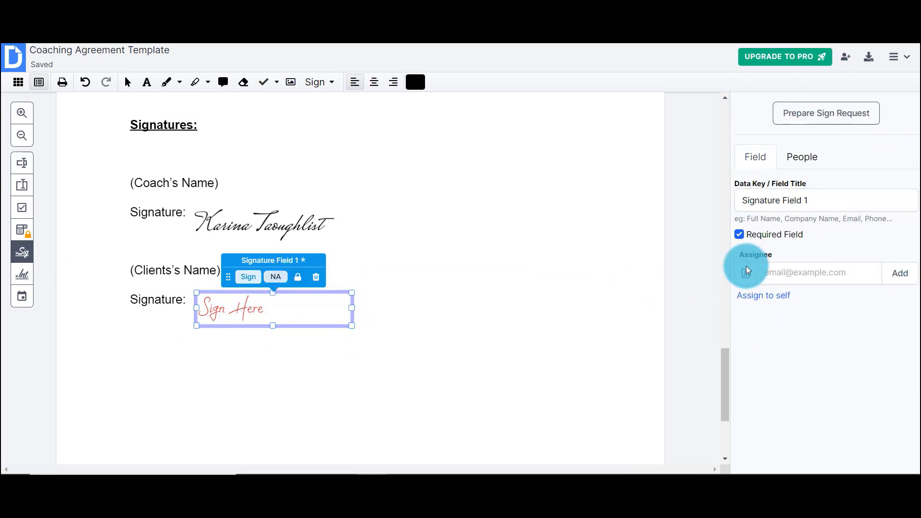
# - Title the field 'Please sing here' and assign it to the signer's e-mail address
pyautogui.moveTo(846, 204)
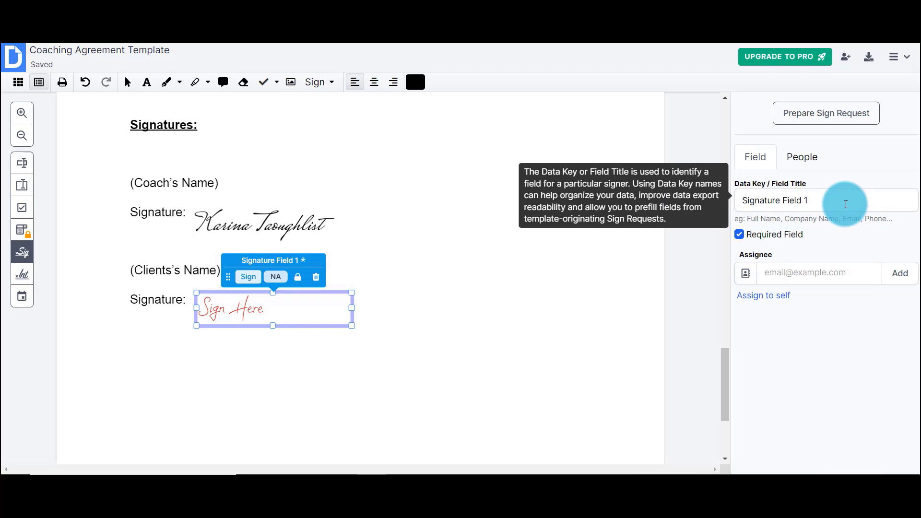
pyautogui.click(845, 205)
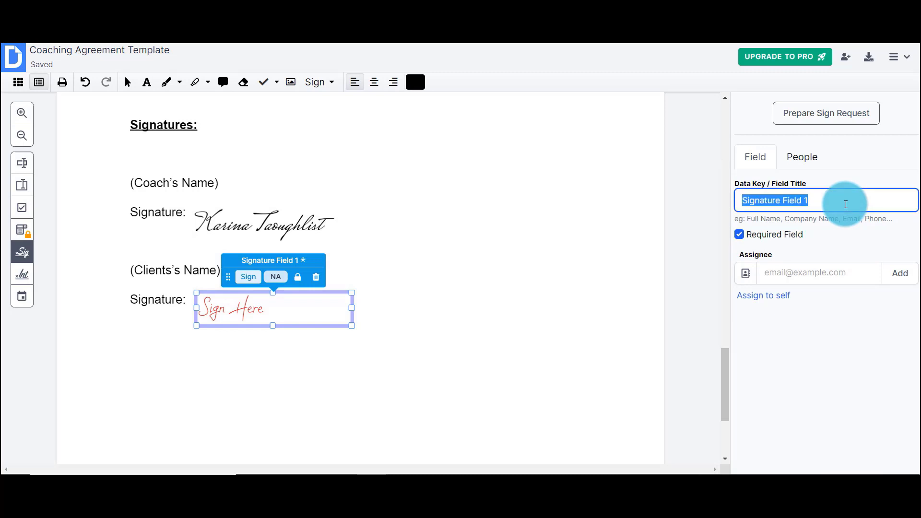
pyautogui.write('Please sing he')
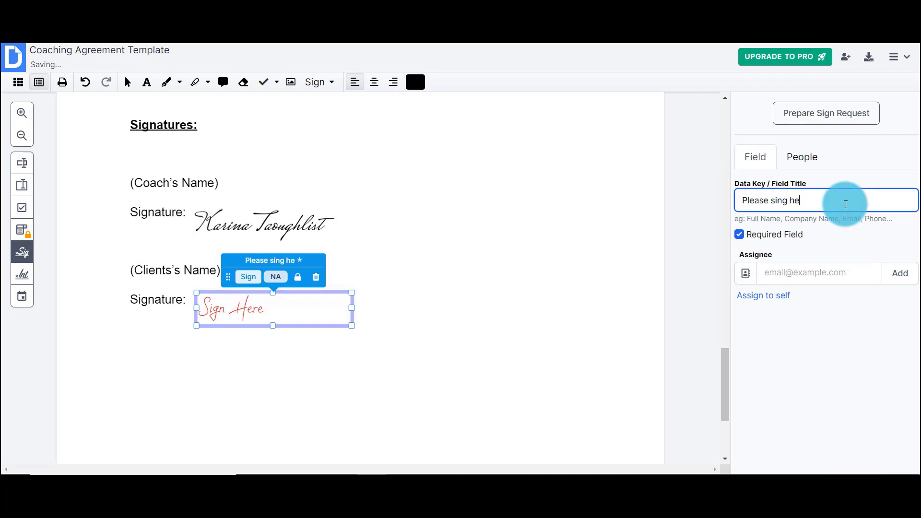
pyautogui.write('re')
pyautogui.click(809, 277)
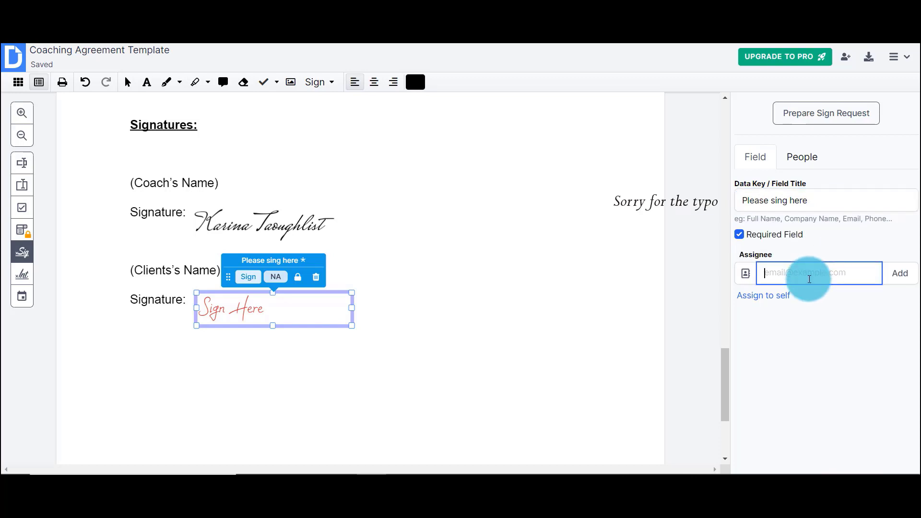
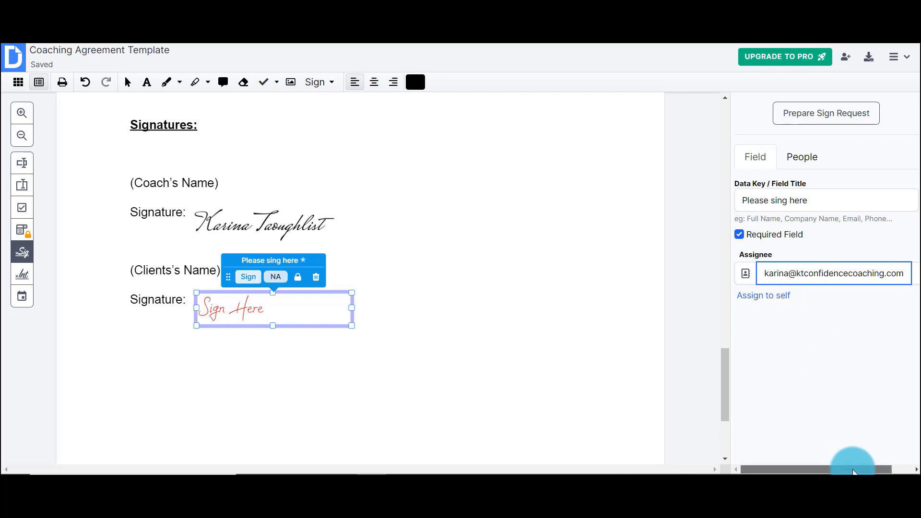
pyautogui.moveTo(850, 469); pyautogui.dragTo(895, 453)
pyautogui.click(905, 283)
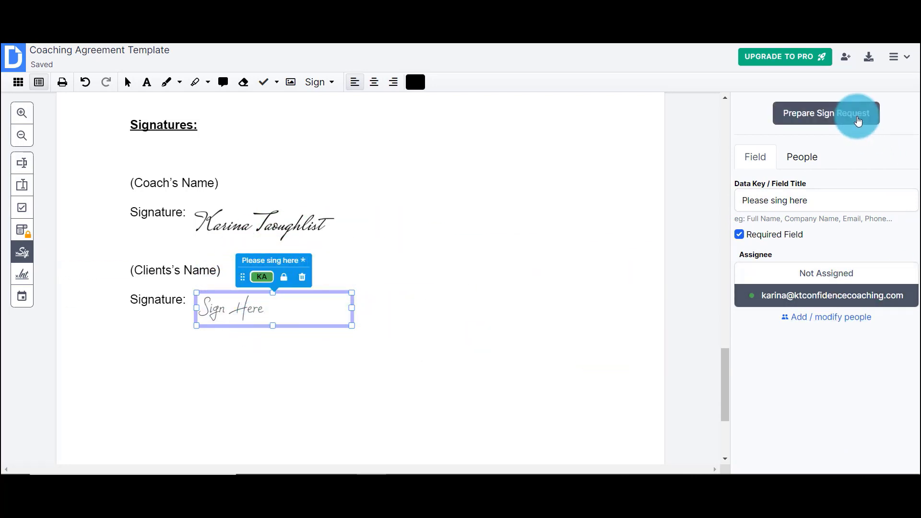
# - Review the sign request's actions, permissions and e-mail options, then send it to the signer
pyautogui.click(858, 120)
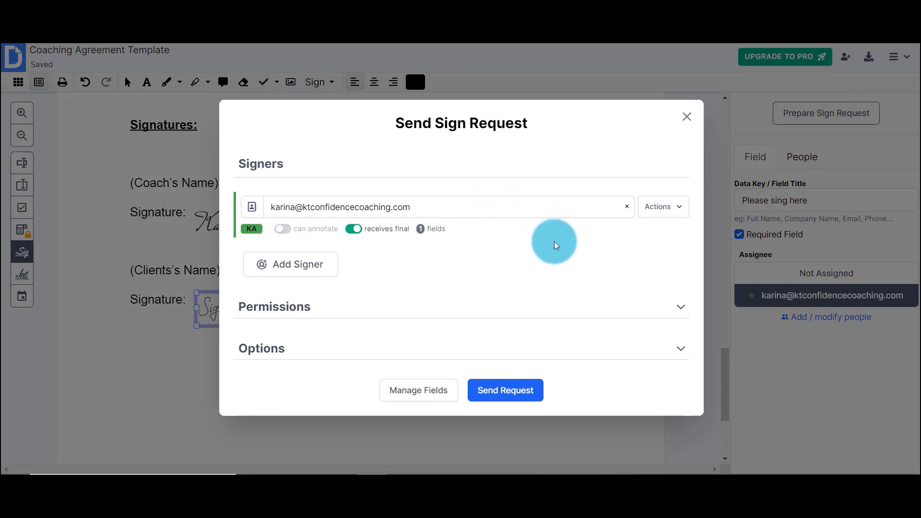
pyautogui.click(681, 209)
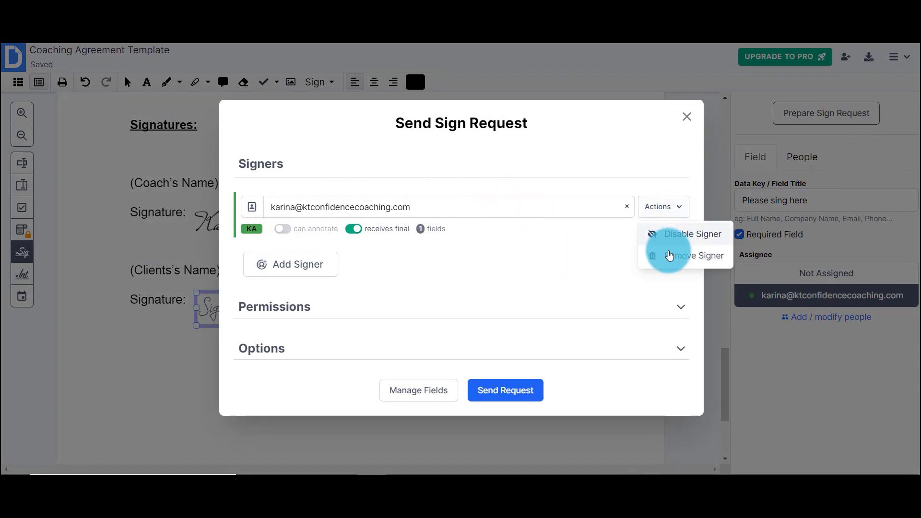
pyautogui.click(591, 264)
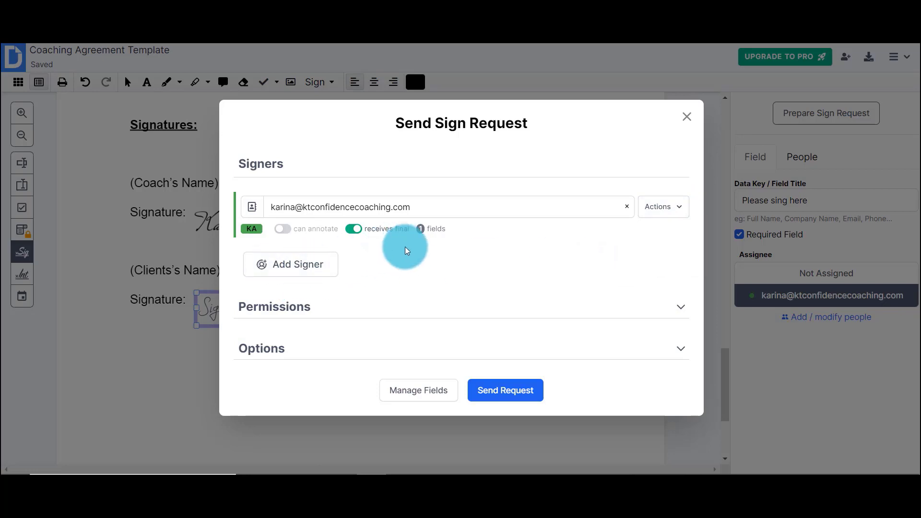
pyautogui.click(680, 309)
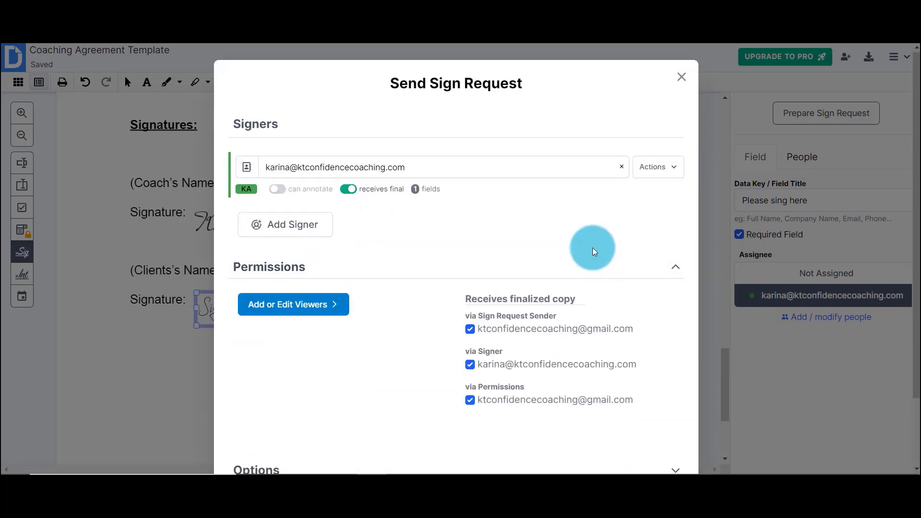
pyautogui.scroll(-2, 592, 247)
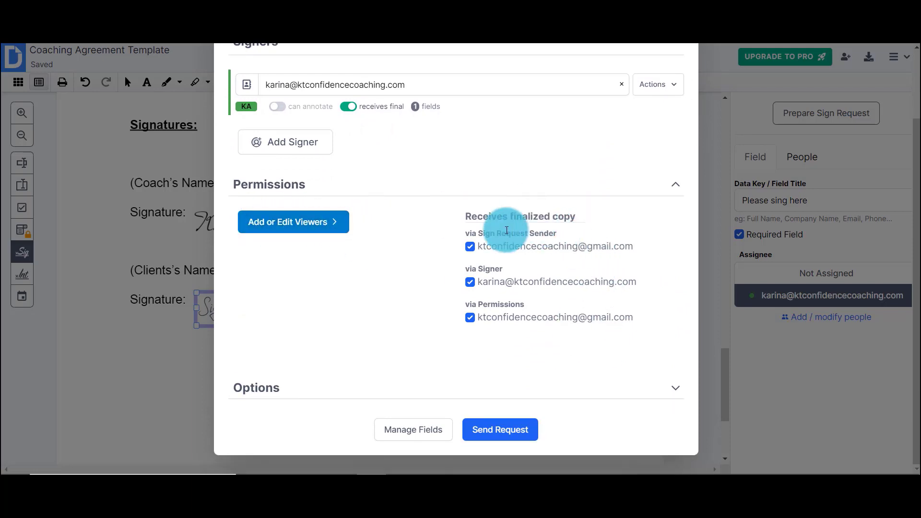
pyautogui.click(677, 189)
pyautogui.click(669, 350)
pyautogui.scroll(-3, 603, 268)
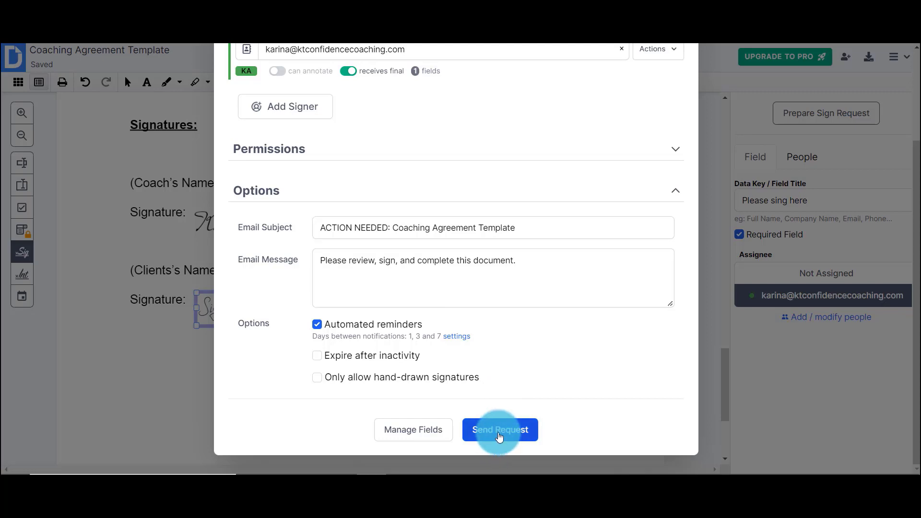
pyautogui.click(499, 429)
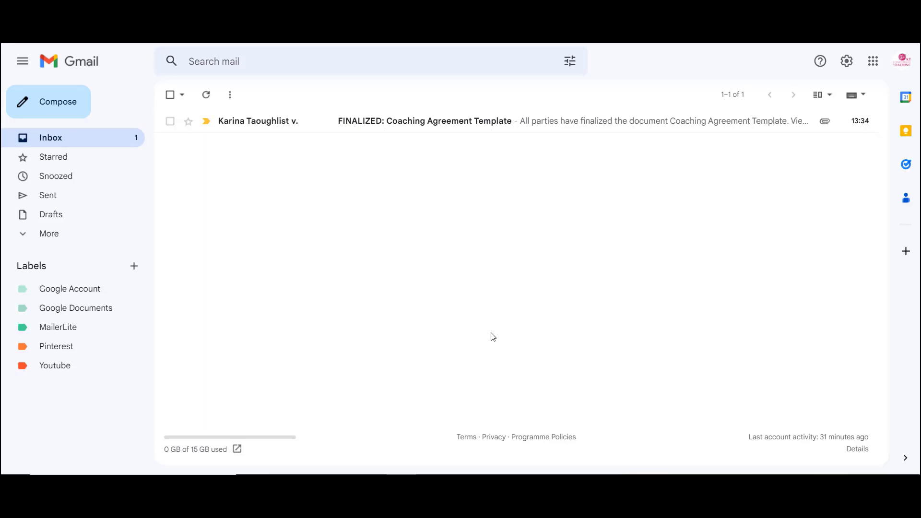
# - Open the 'FINALIZED: Coaching Agreement Template' email in Gmail and scroll through the message
pyautogui.click(409, 121)
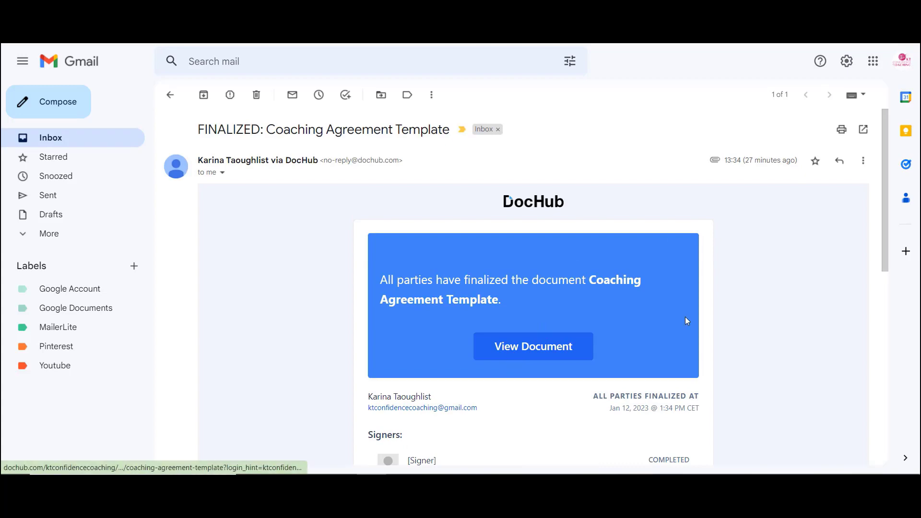
pyautogui.scroll(-6, 685, 318)
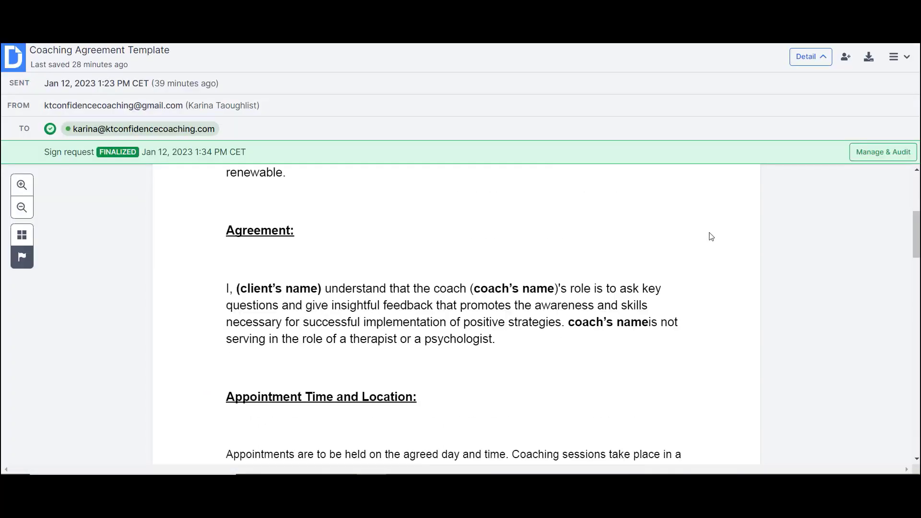
pyautogui.scroll(-15, 710, 237)
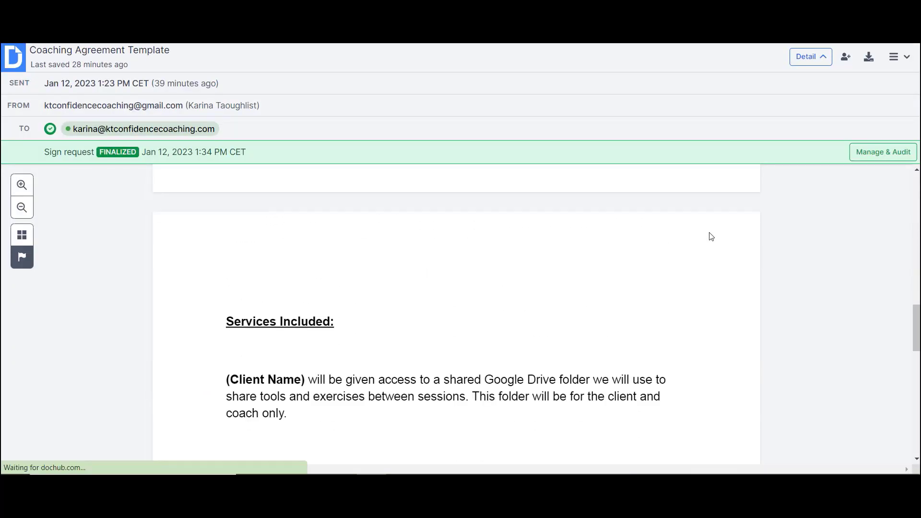
# - Download the finalized Coaching Agreement to the computer as a PDF and open it
pyautogui.scroll(-4, 711, 237)
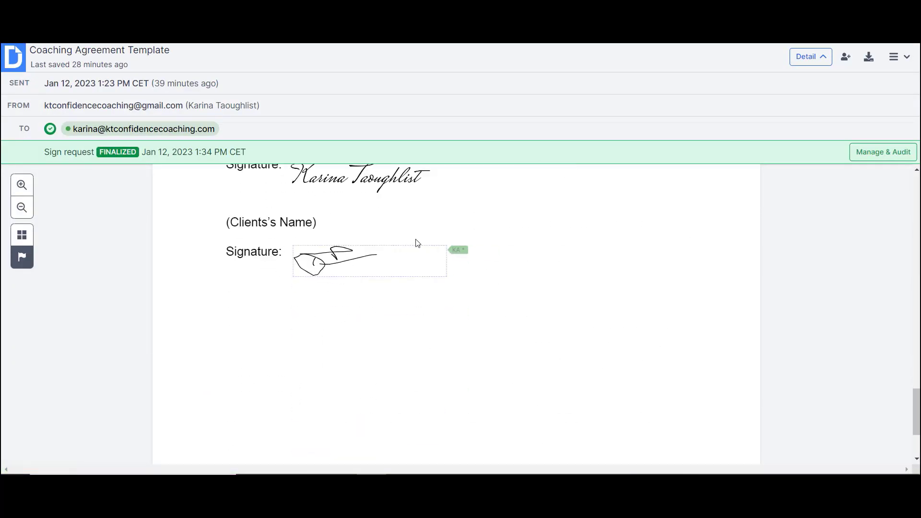
pyautogui.click(867, 58)
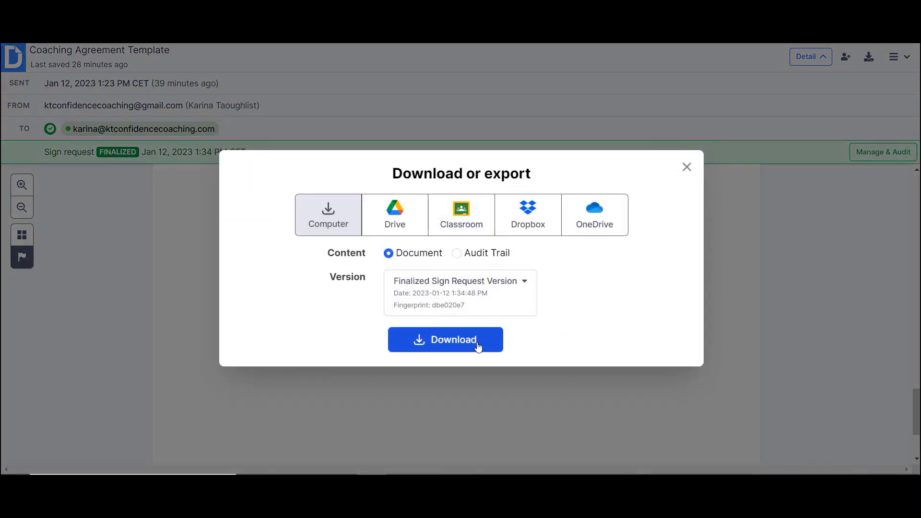
pyautogui.click(478, 341)
pyautogui.click(58, 460)
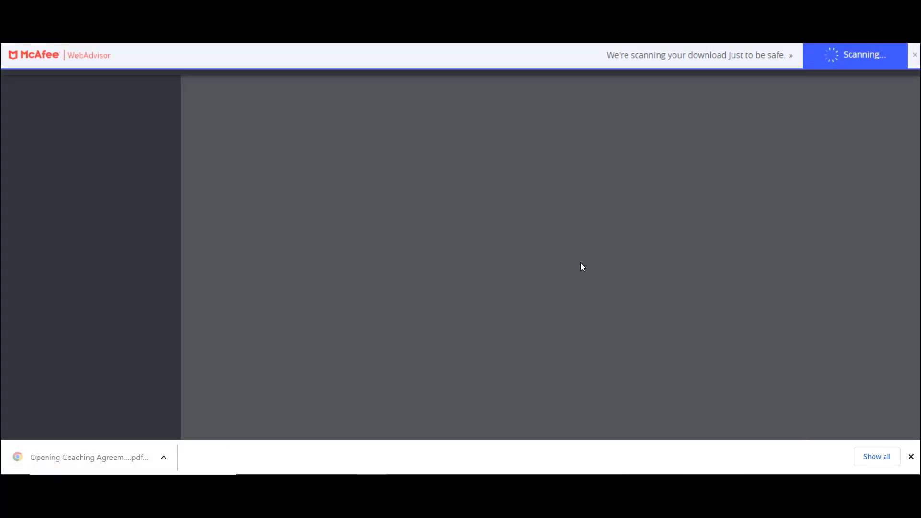
pyautogui.scroll(-6, 618, 229)
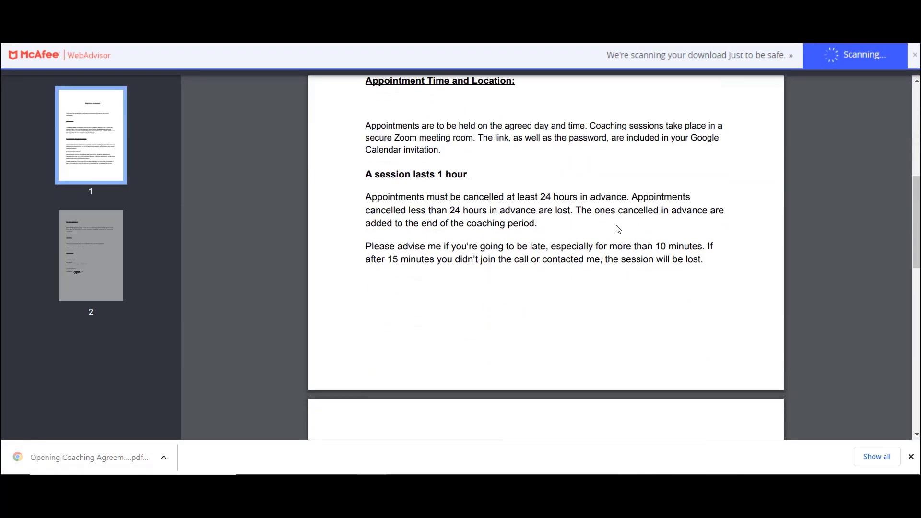
pyautogui.scroll(6, 618, 230)
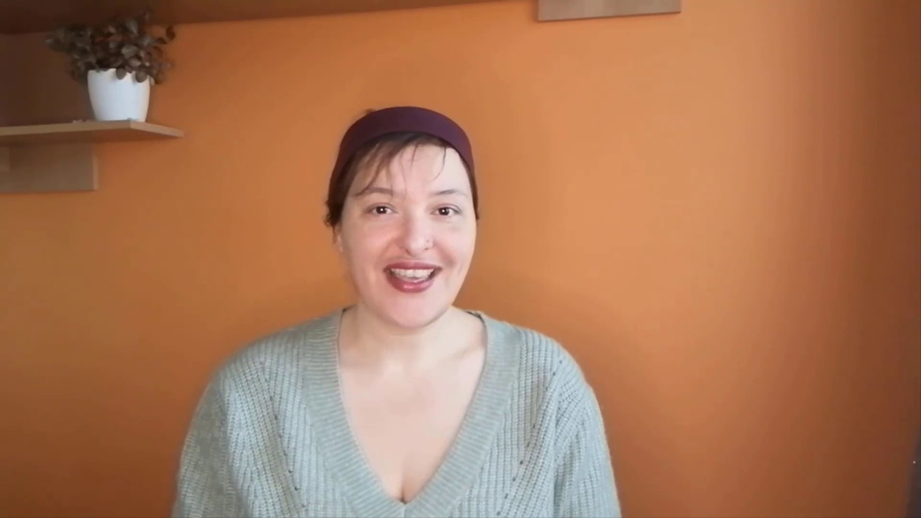